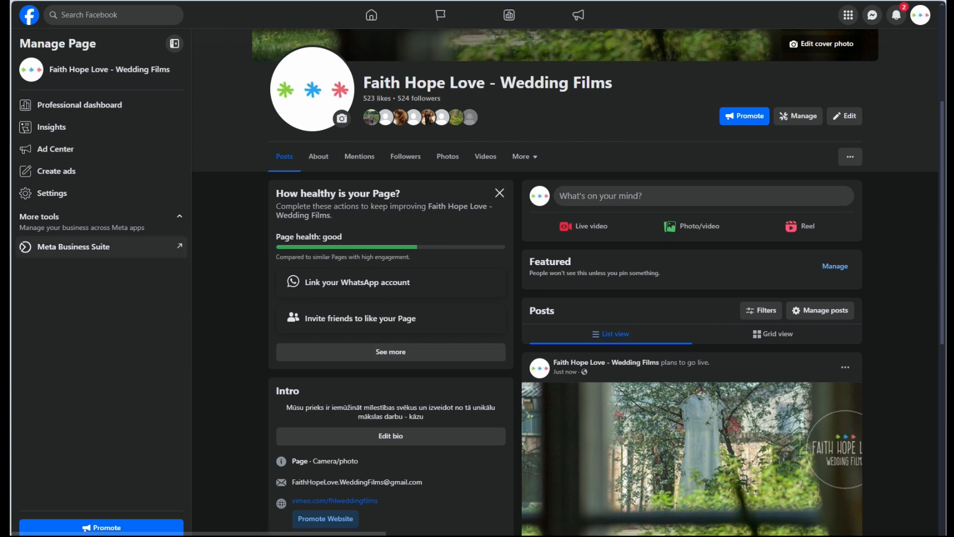
View the Page's Events overview through the professional dashboard
left_click(100, 104)
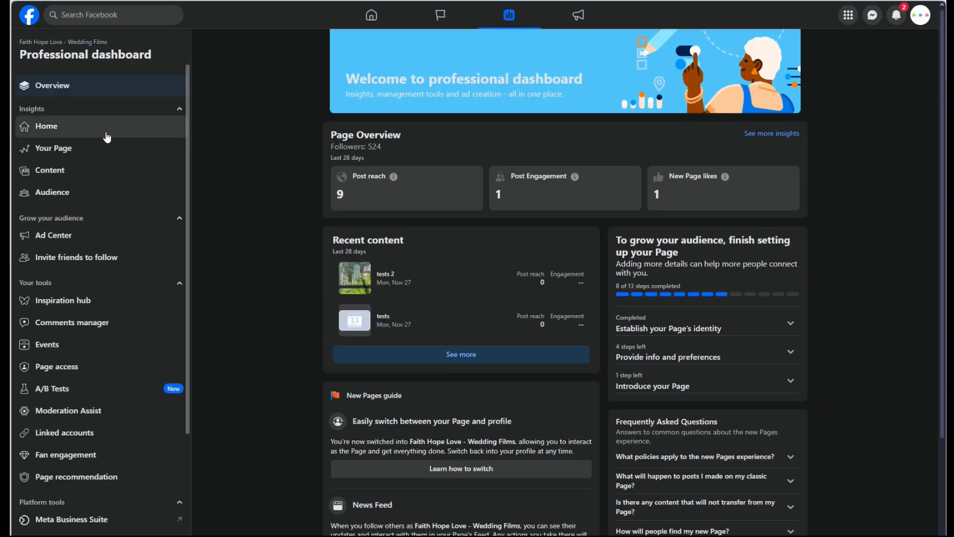
left_click(35, 347)
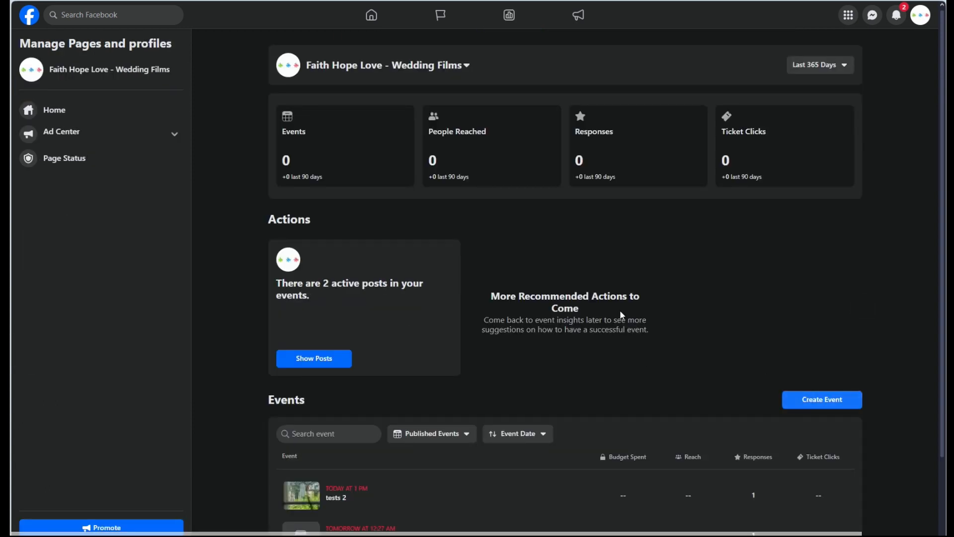
Return to the Faith Hope Love - Wedding Films Page and open the live video setup of the scheduled event tests 2
left_click(29, 16)
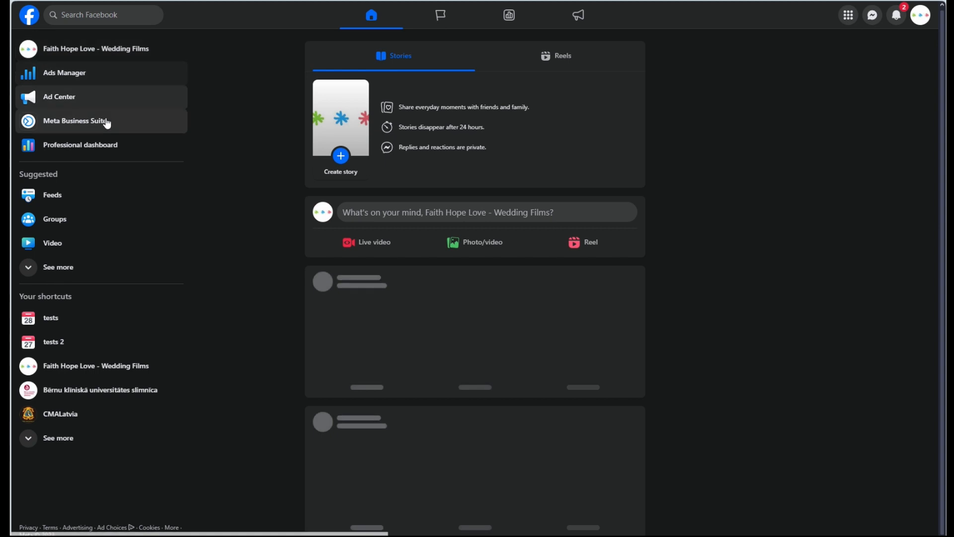
left_click(72, 52)
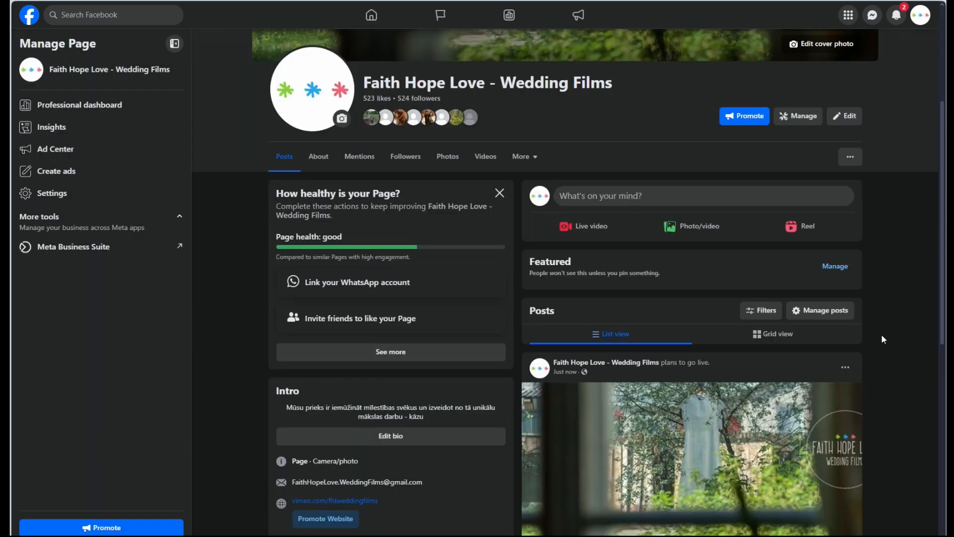
scroll(881, 333, "down", 3)
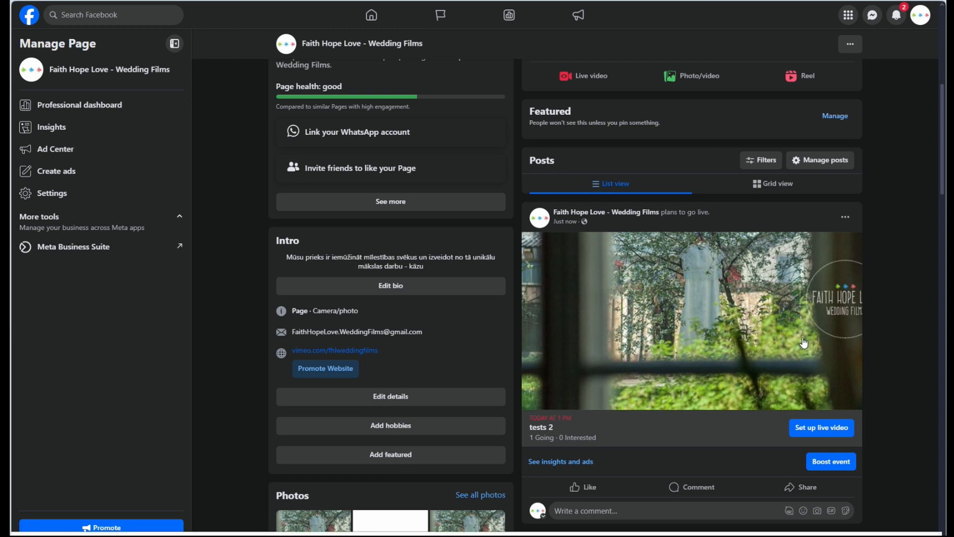
left_click(823, 430)
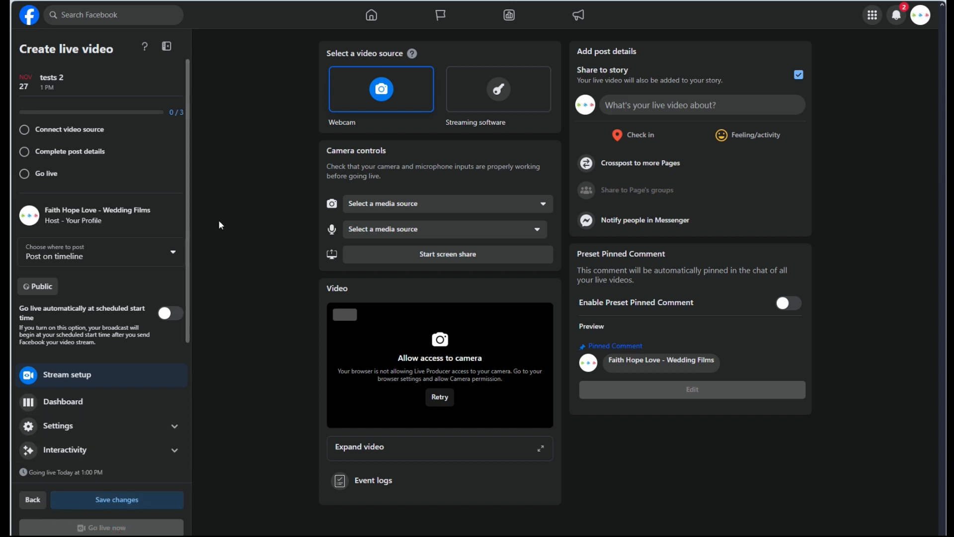
Use the setup checklist to locate the sections for connecting a video source and completing the post details
left_click(87, 133)
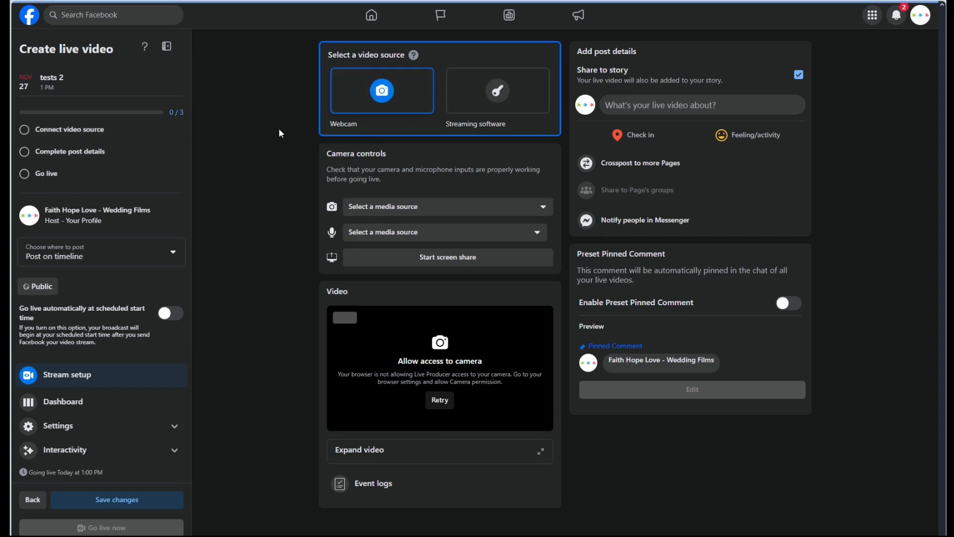
left_click(71, 152)
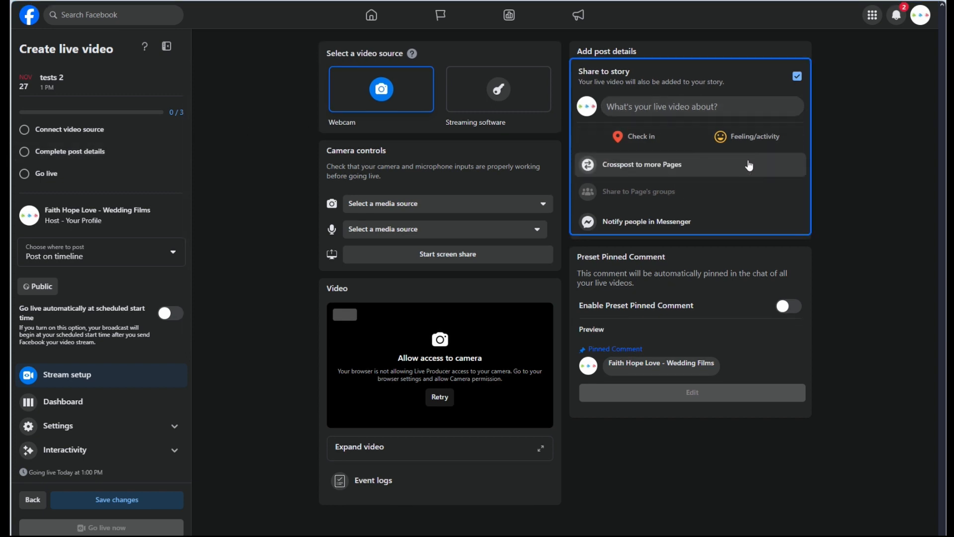
mouse_move(748, 165)
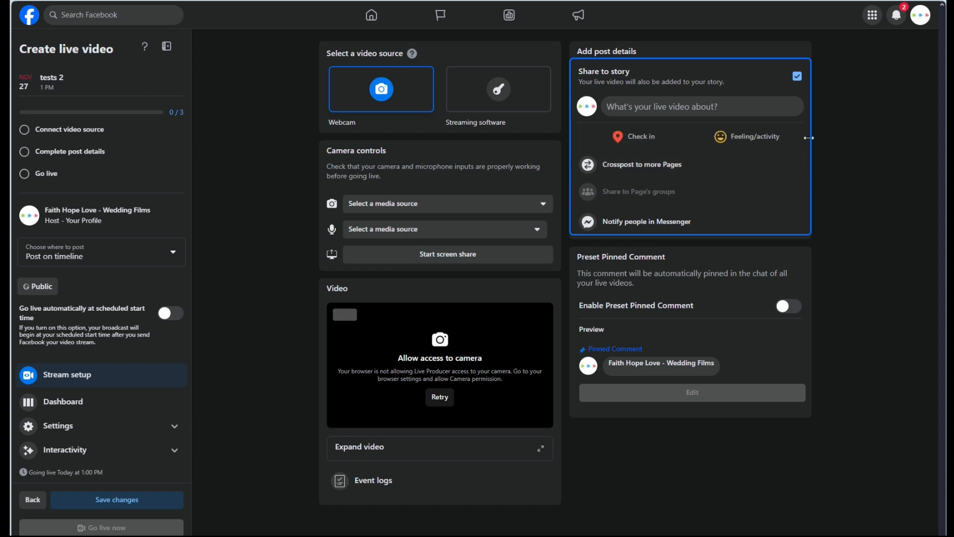
Give the live video post the title "tests 2" and the description "testa tiesraide 2", and save the details
left_click(654, 109)
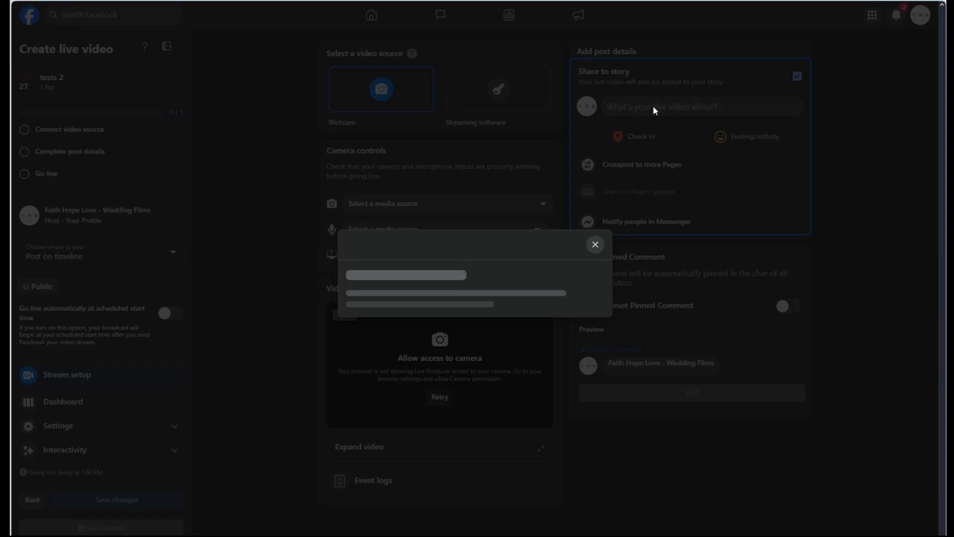
left_click(441, 235)
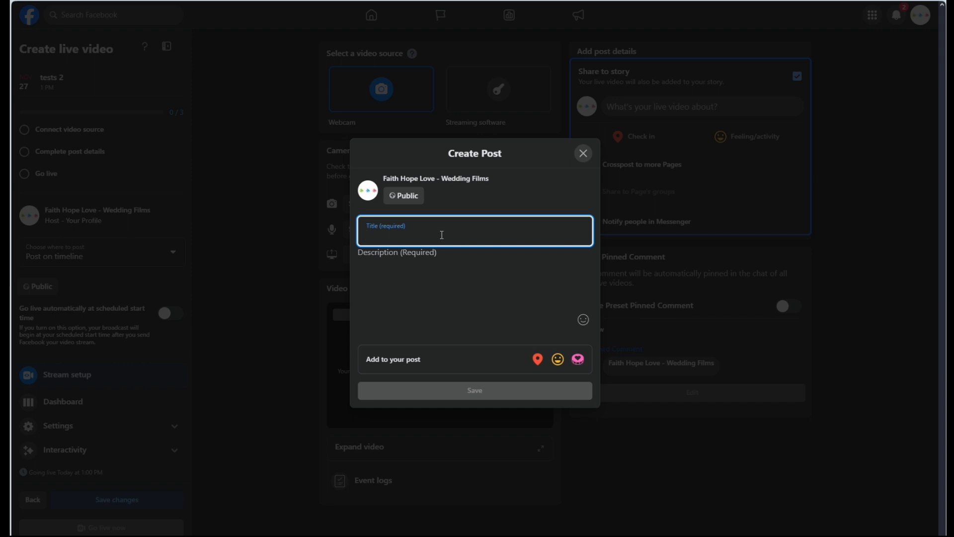
type("tests 2")
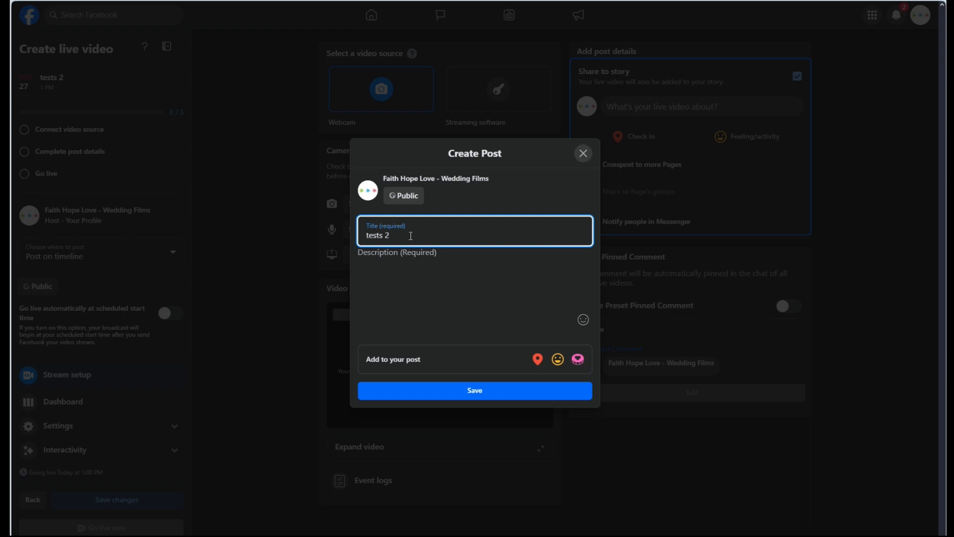
left_click(447, 266)
type("testa tiesarai")
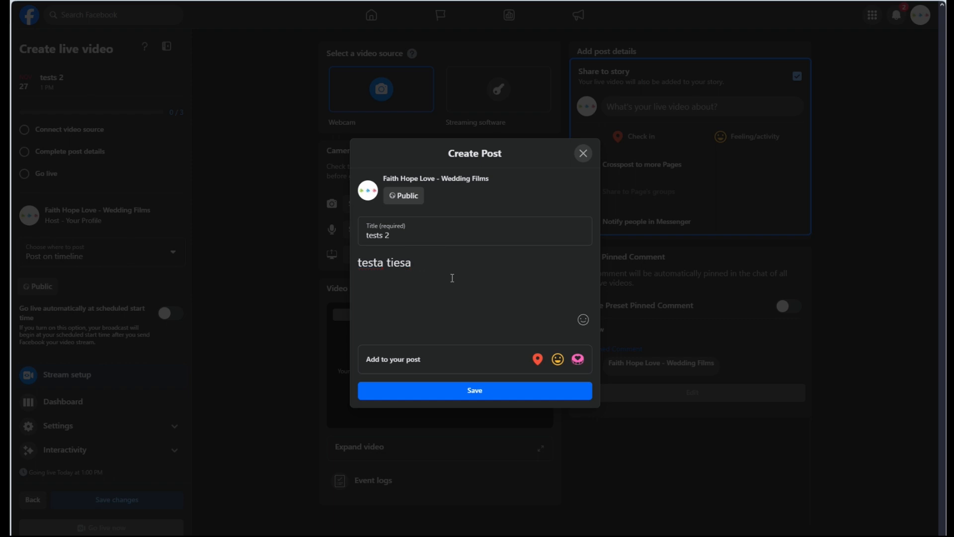
type("raide 2")
left_click(506, 393)
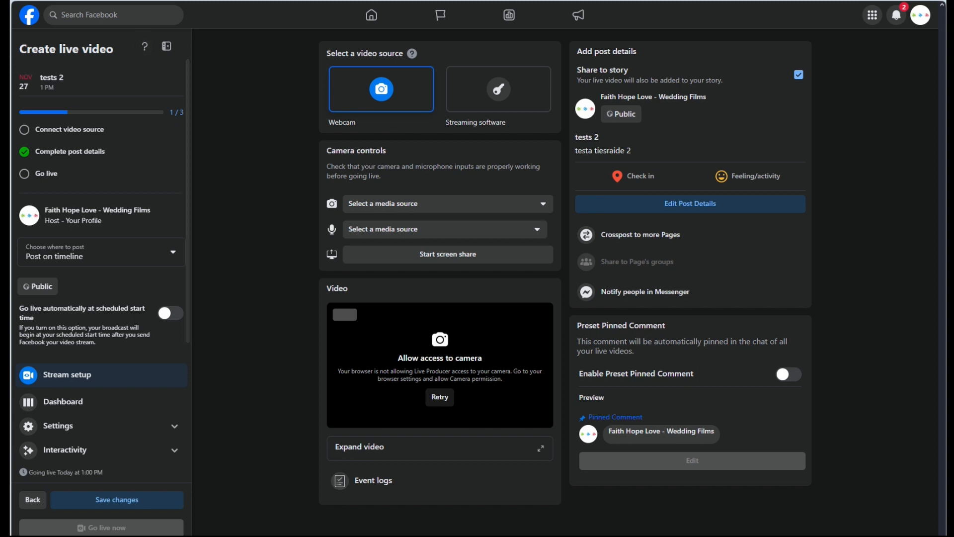
Return to the Page and start creating a new live video event
left_click(29, 18)
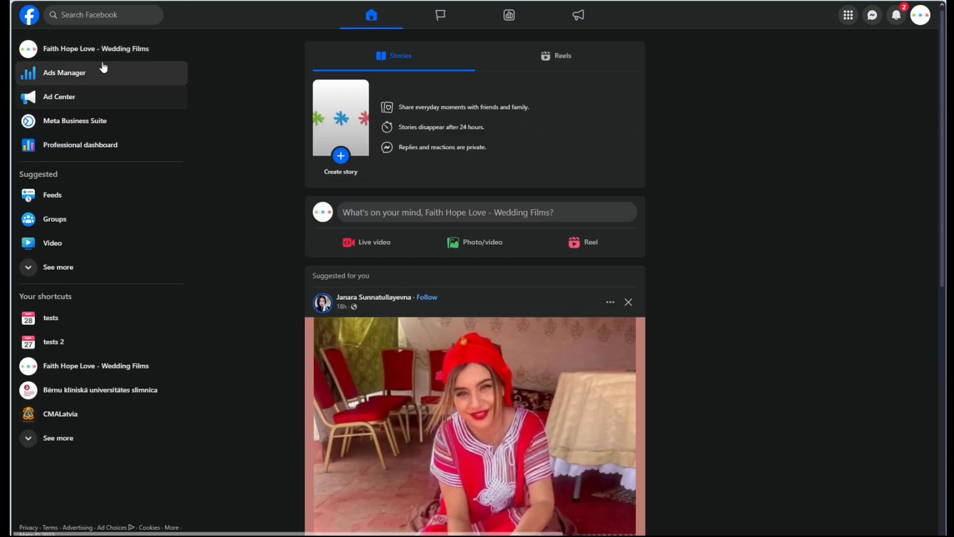
left_click(94, 49)
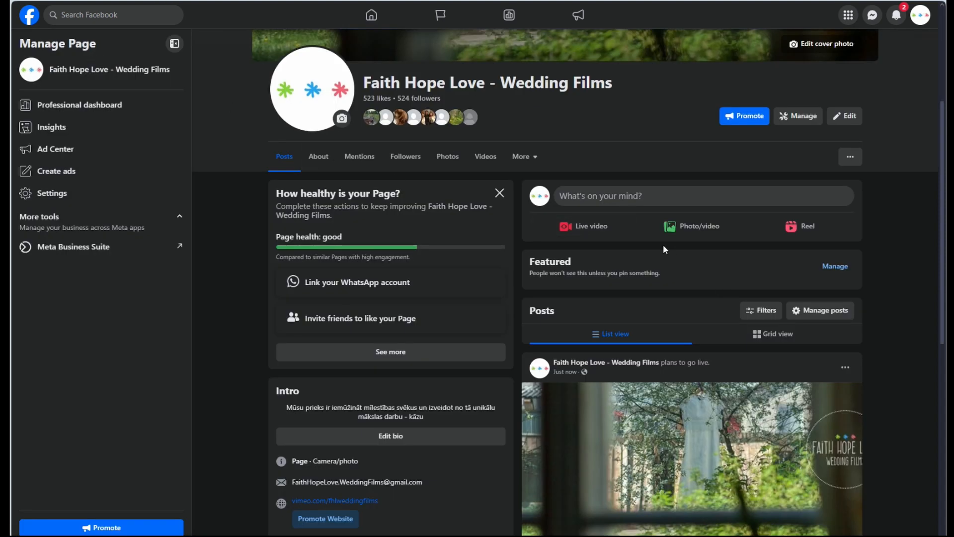
left_click(578, 228)
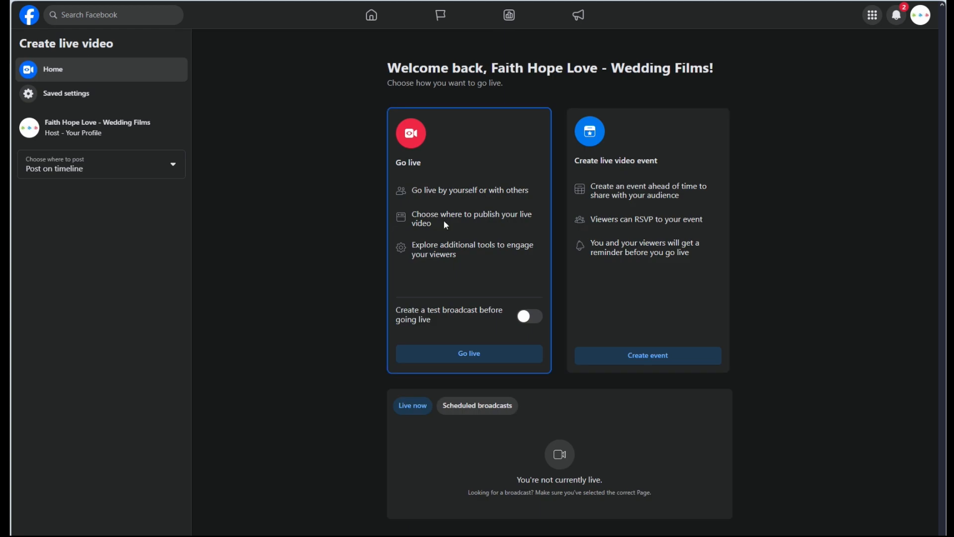
left_click(639, 358)
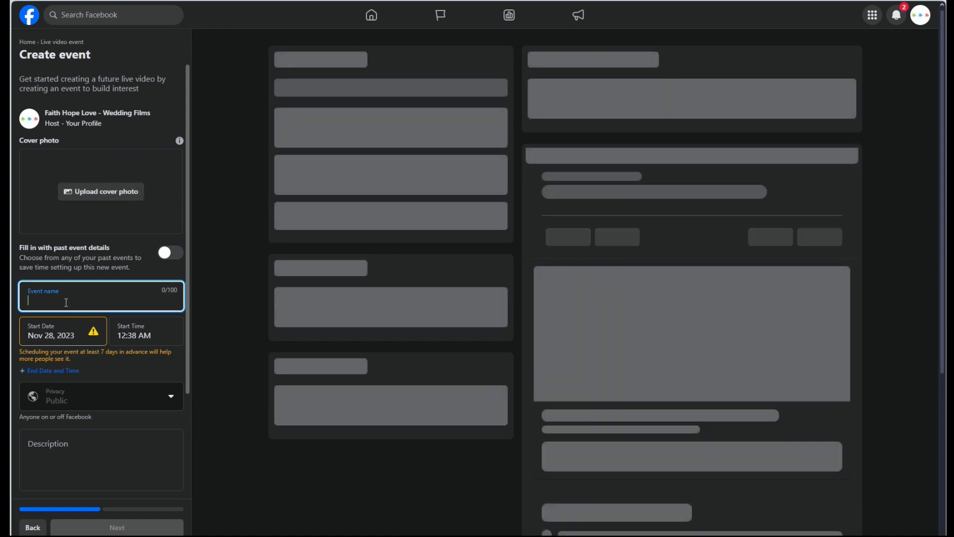
Name the new live video event "tests 3", describe it as "apraksts 3", and continue to the Personalize stage
type("tests 3")
left_click(103, 443)
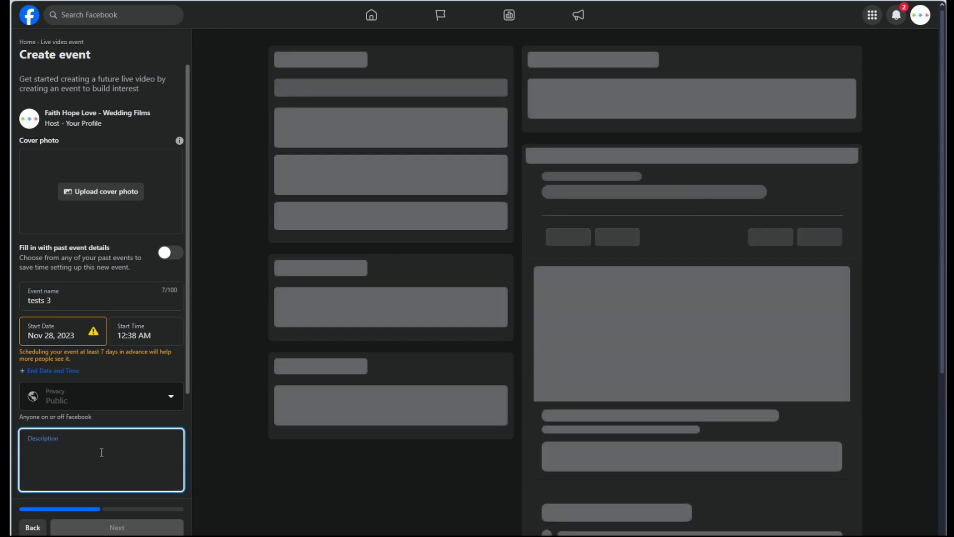
left_click(70, 328)
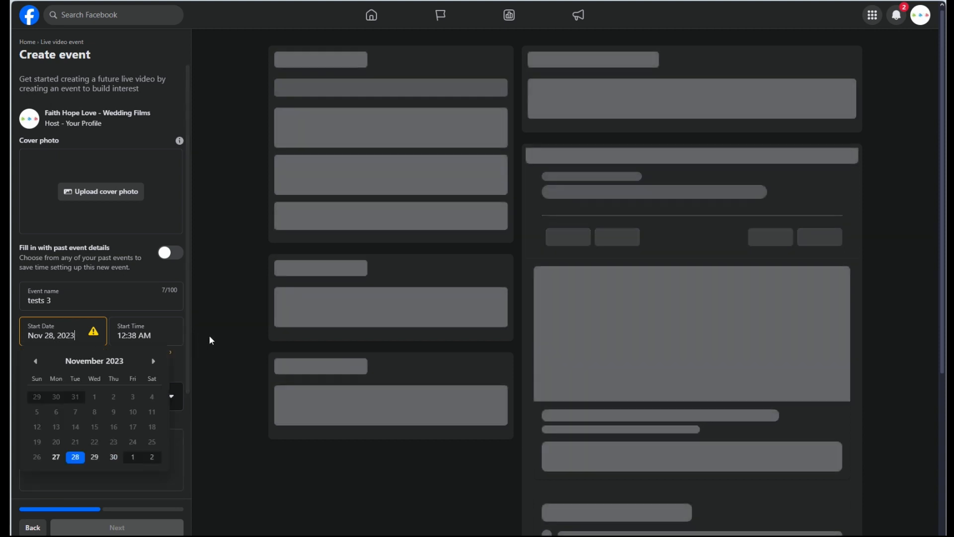
left_click(176, 328)
left_click(81, 447)
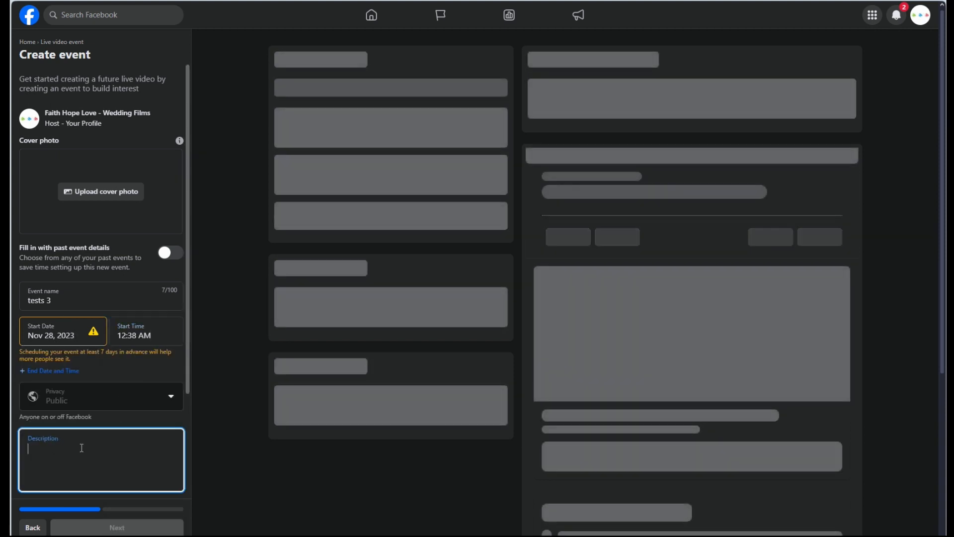
type("apraksts 3")
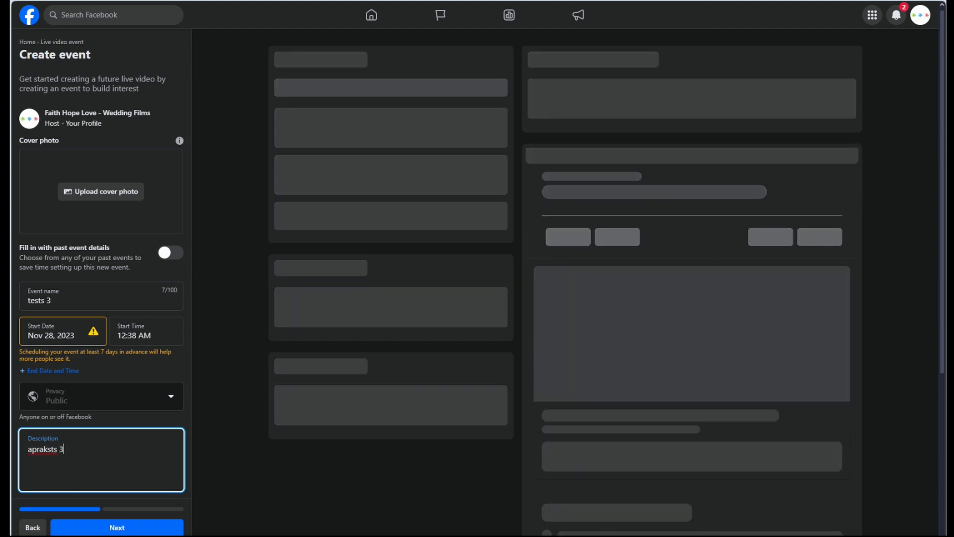
left_click(112, 530)
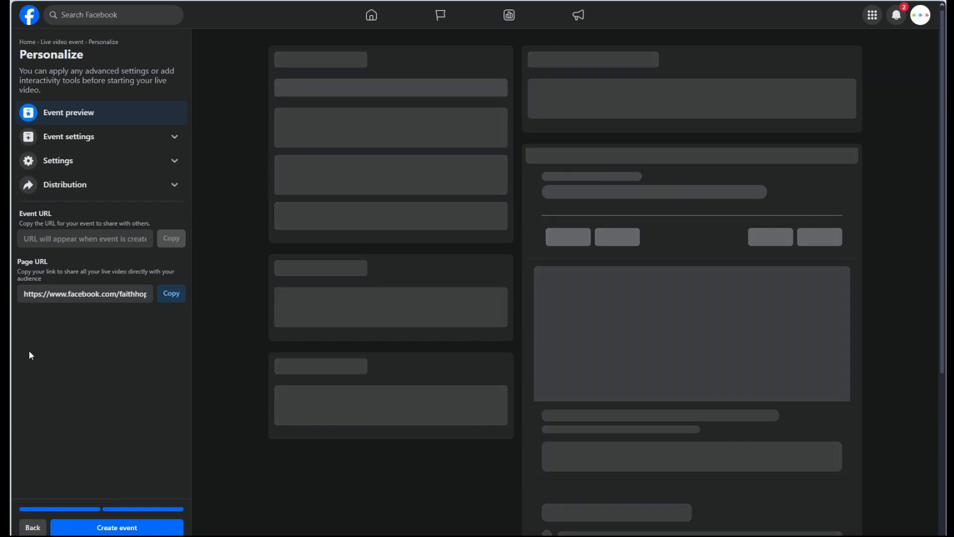
Leave the event creation, return to the Page, and view the live video setup of the scheduled event tests
left_click(30, 16)
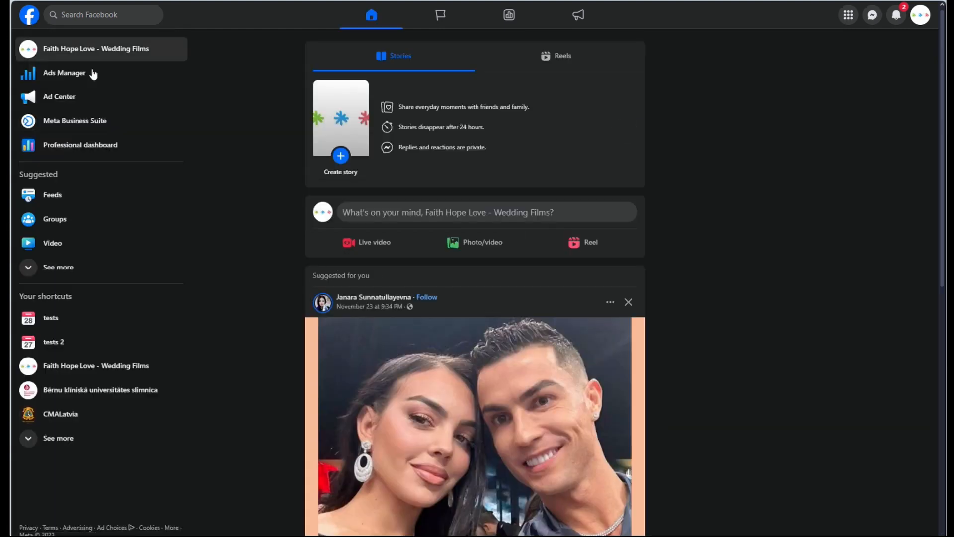
left_click(85, 48)
scroll(760, 283, "down", 8)
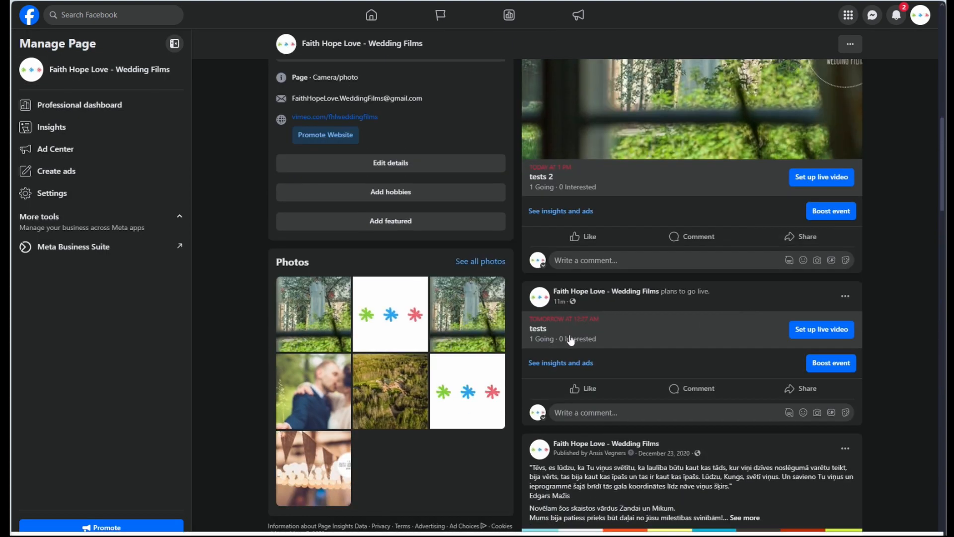
left_click(823, 330)
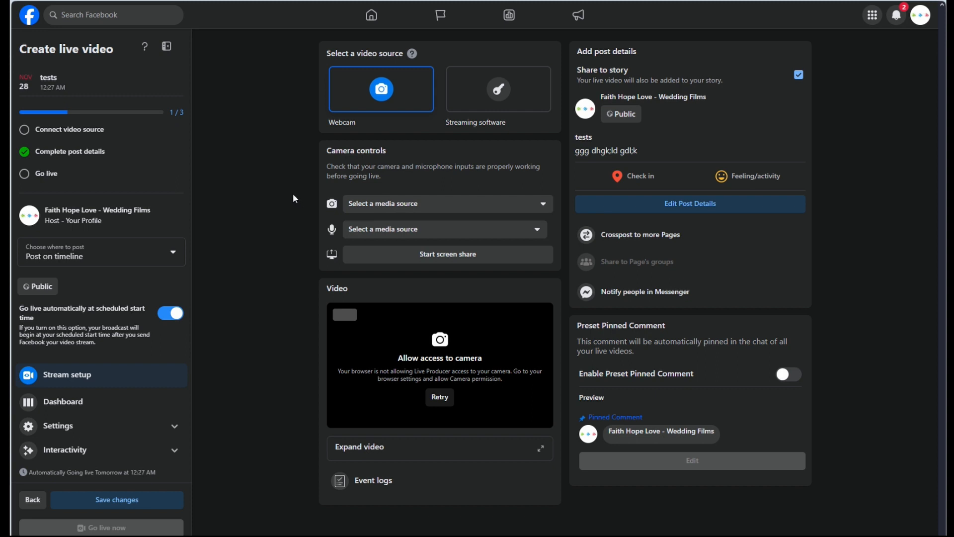
Go back to the Faith Hope Love - Wedding Films Page and review its scheduled live video posts
left_click(25, 16)
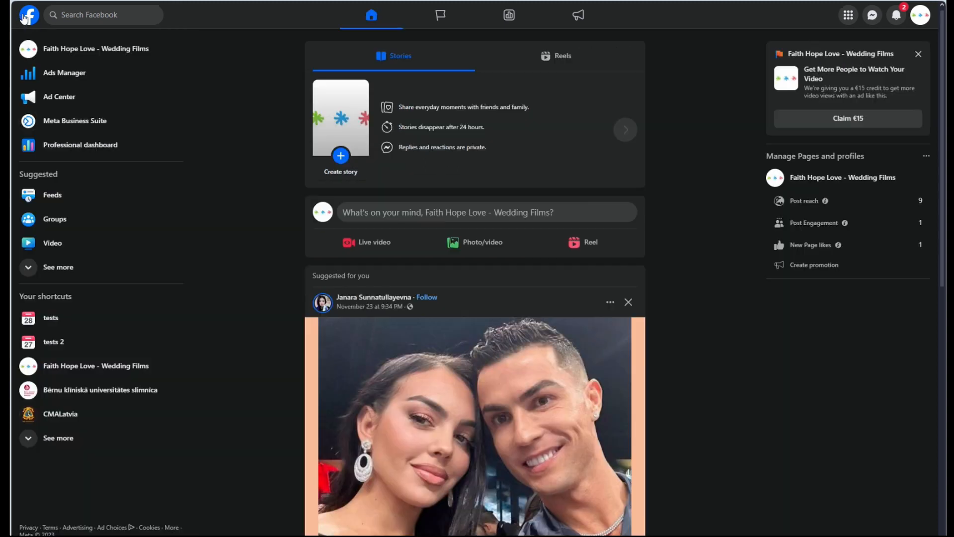
left_click(75, 49)
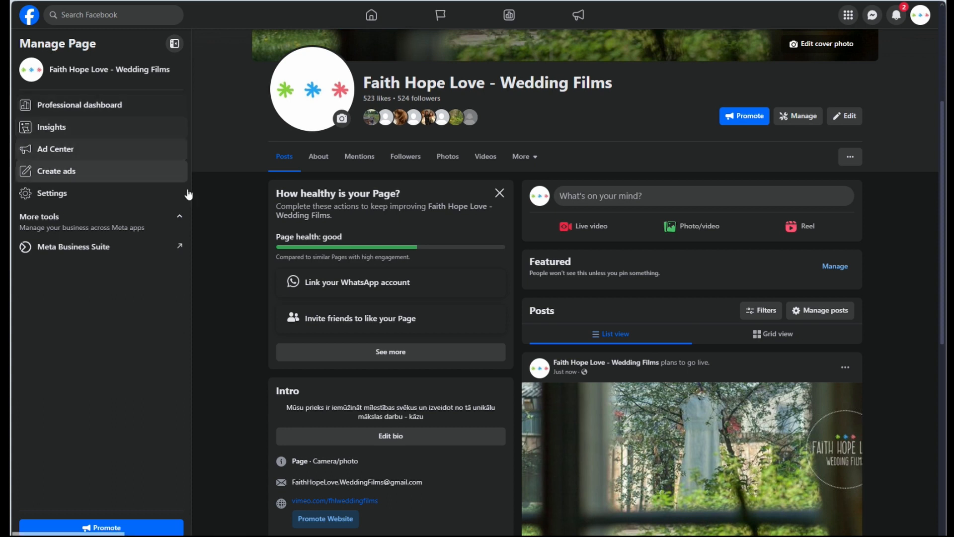
scroll(795, 284, "down", 5)
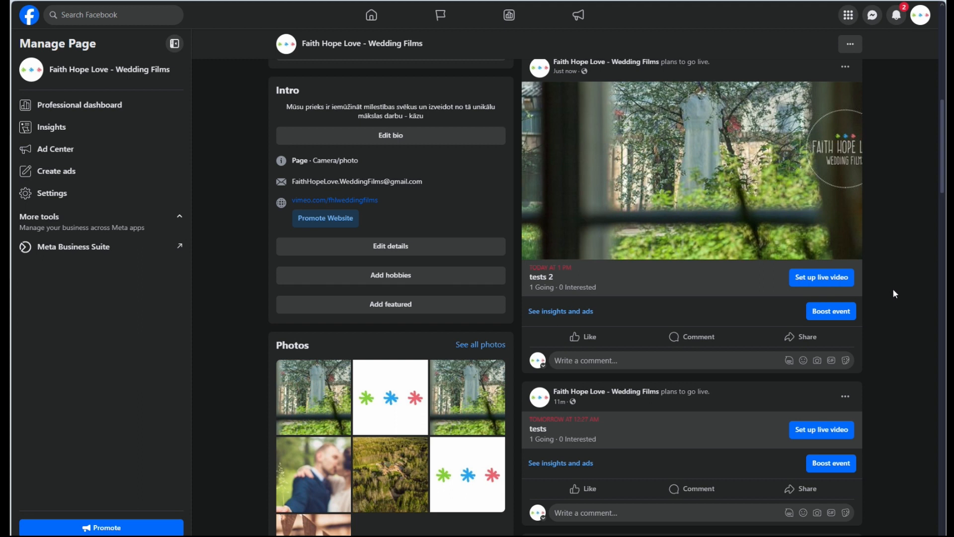
scroll(895, 296, "up", 2)
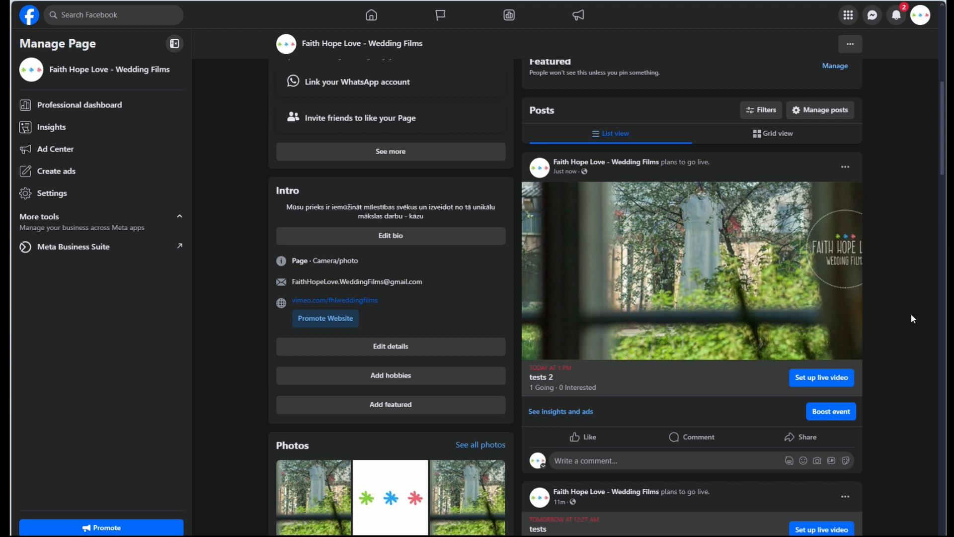